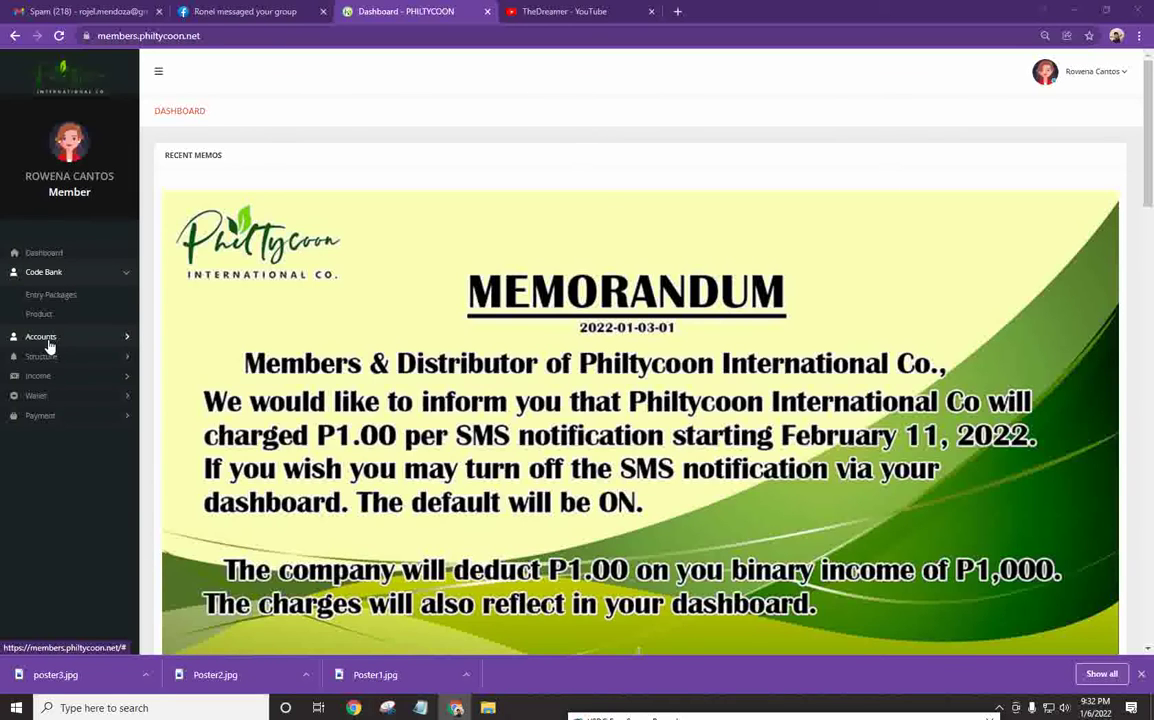
Go to Accounts > Add Downline in the sidebar to reach the Register New User form.
click(49, 340)
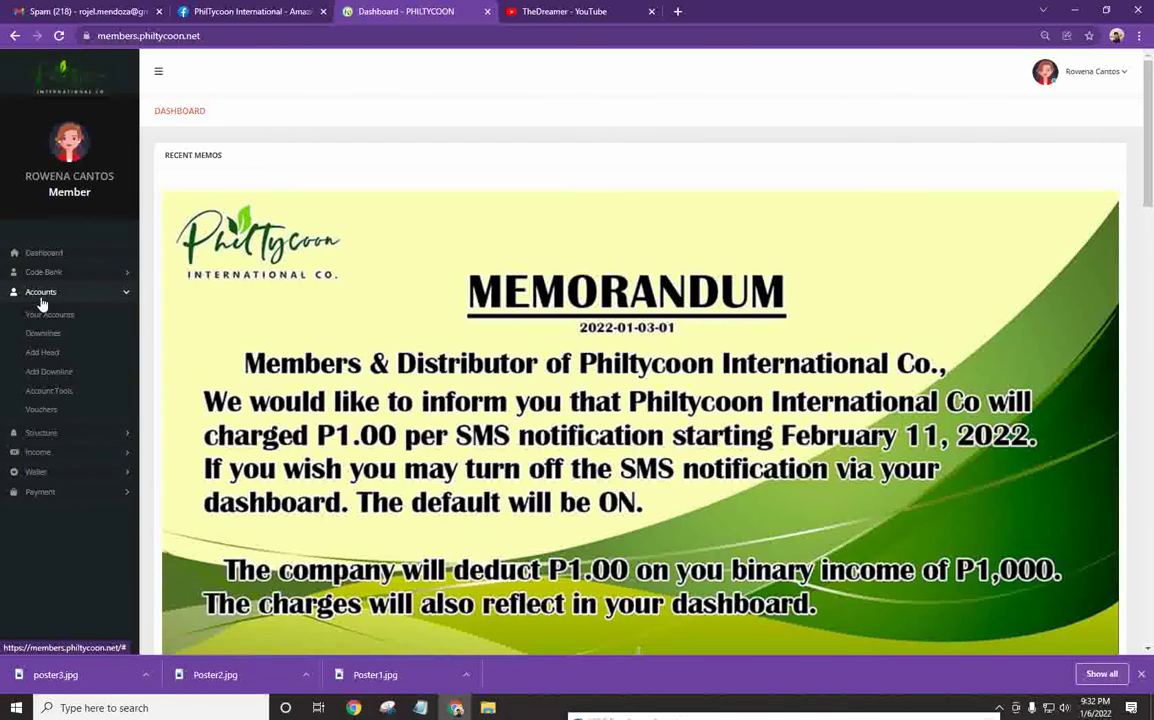
click(55, 376)
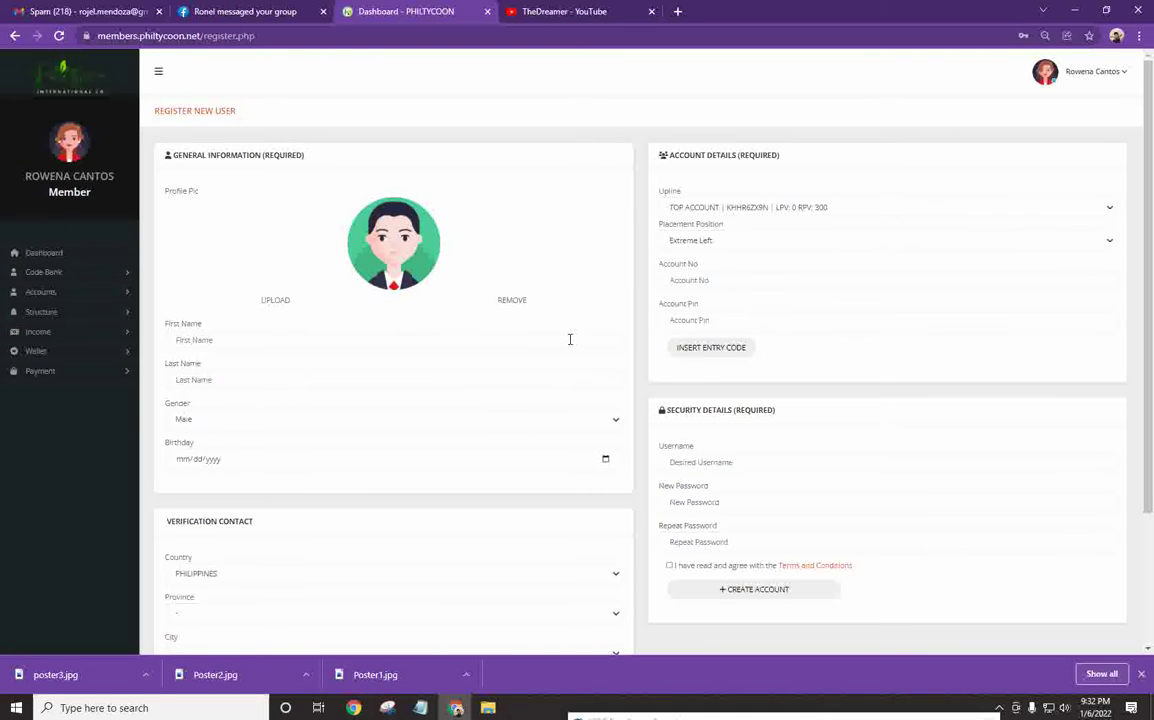
Scroll down the Register New User form to the Verification Contact section.
scroll(565, 350, down, 1)
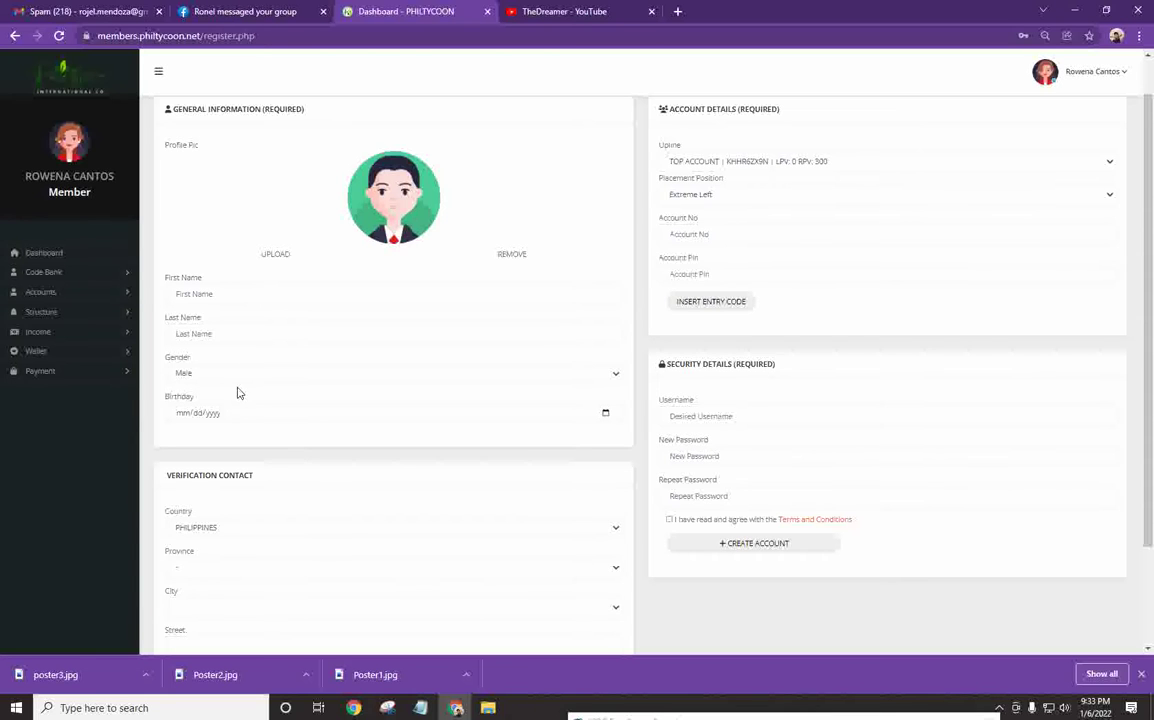
scroll(310, 460, down, 2)
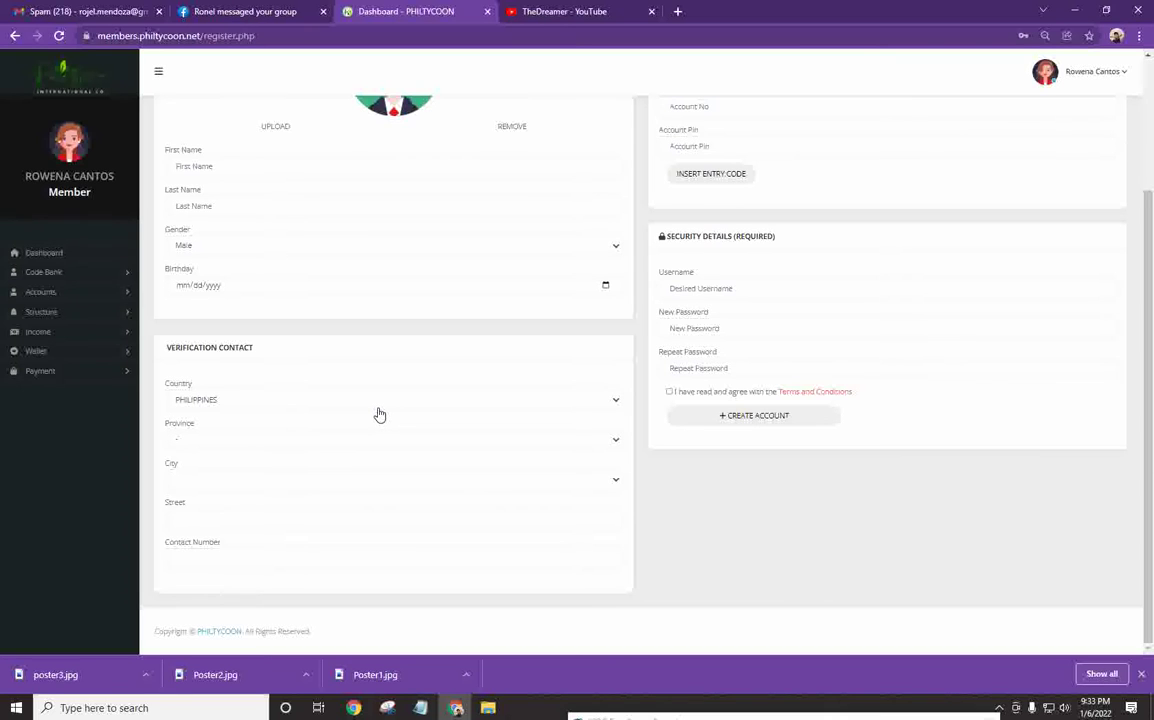
Keep PHILIPPINES as the selected country in the verification contact section.
click(361, 440)
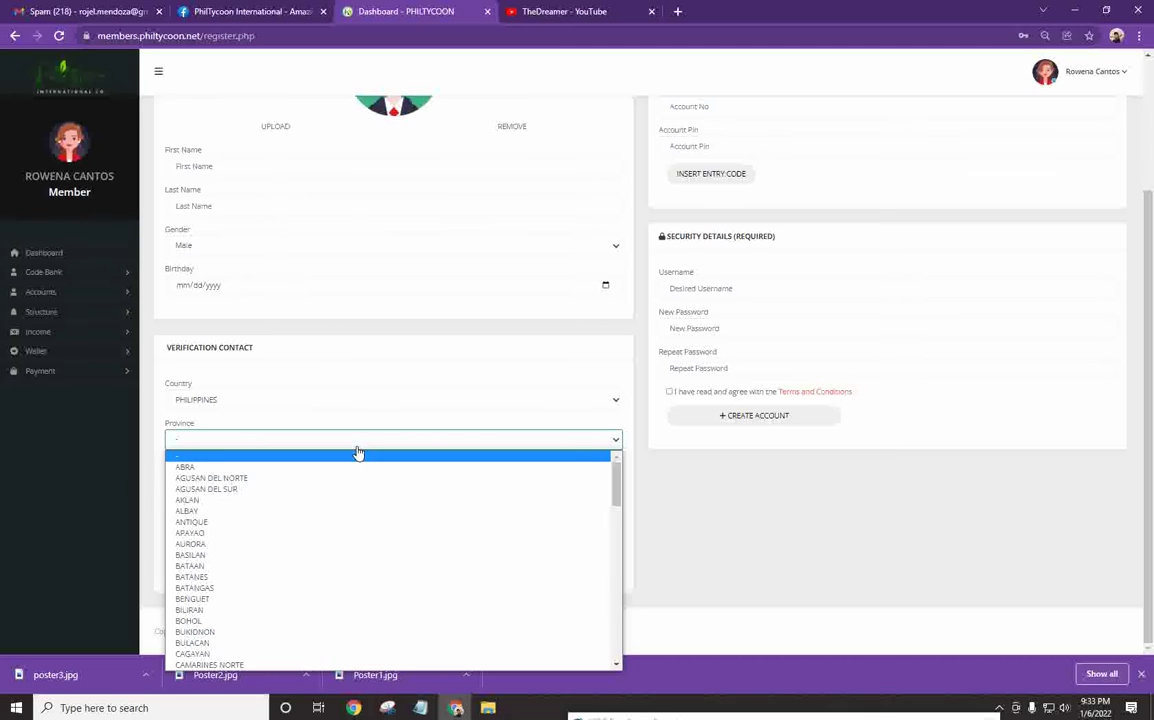
click(399, 400)
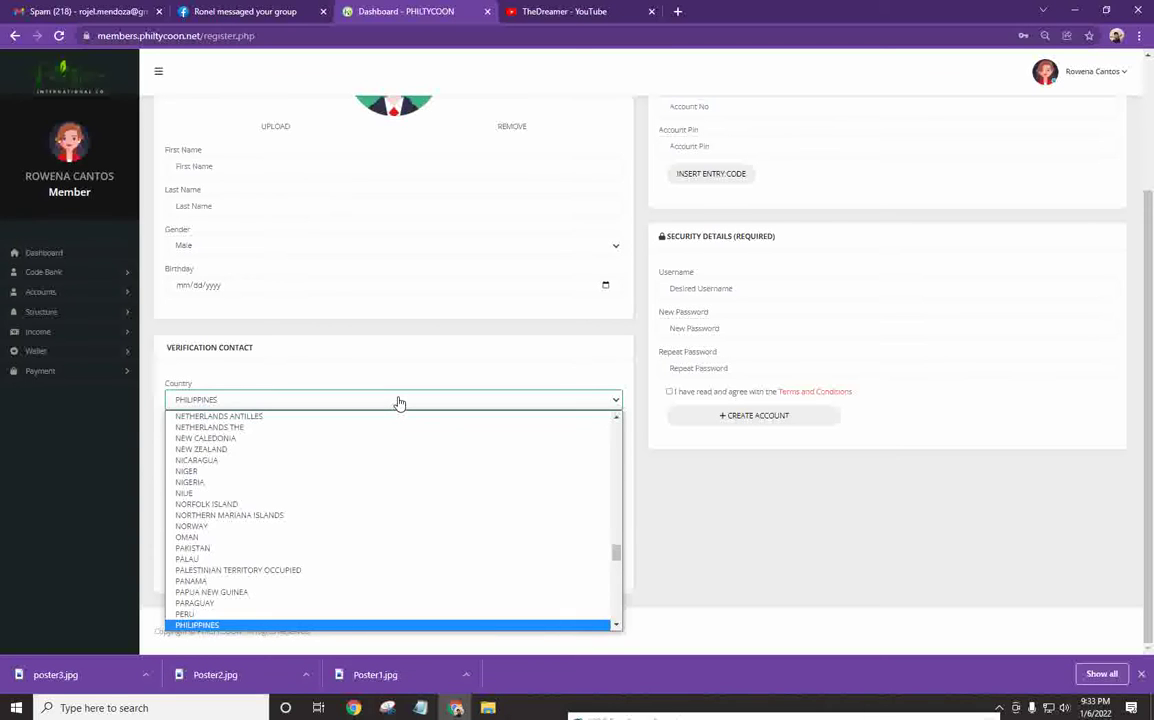
scroll(400, 500, down, 10)
scroll(407, 530, up, 3)
click(700, 532)
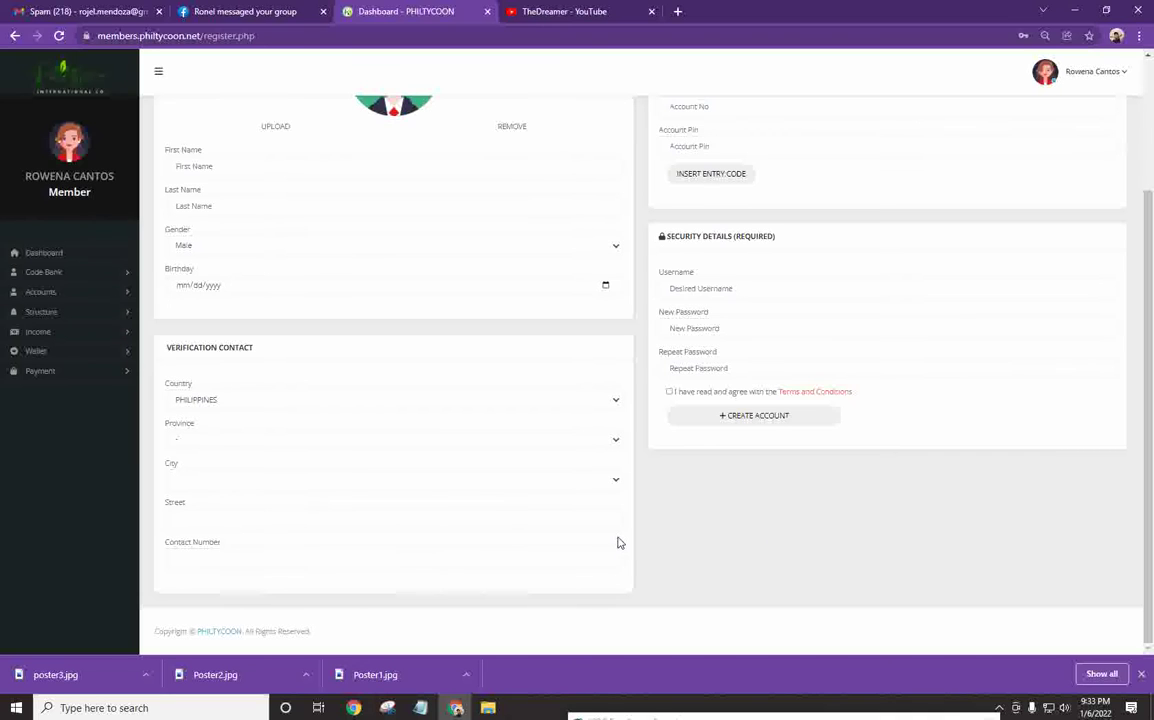
Choose BATANES as the province, leave the city unset, and move to the Street field.
click(374, 478)
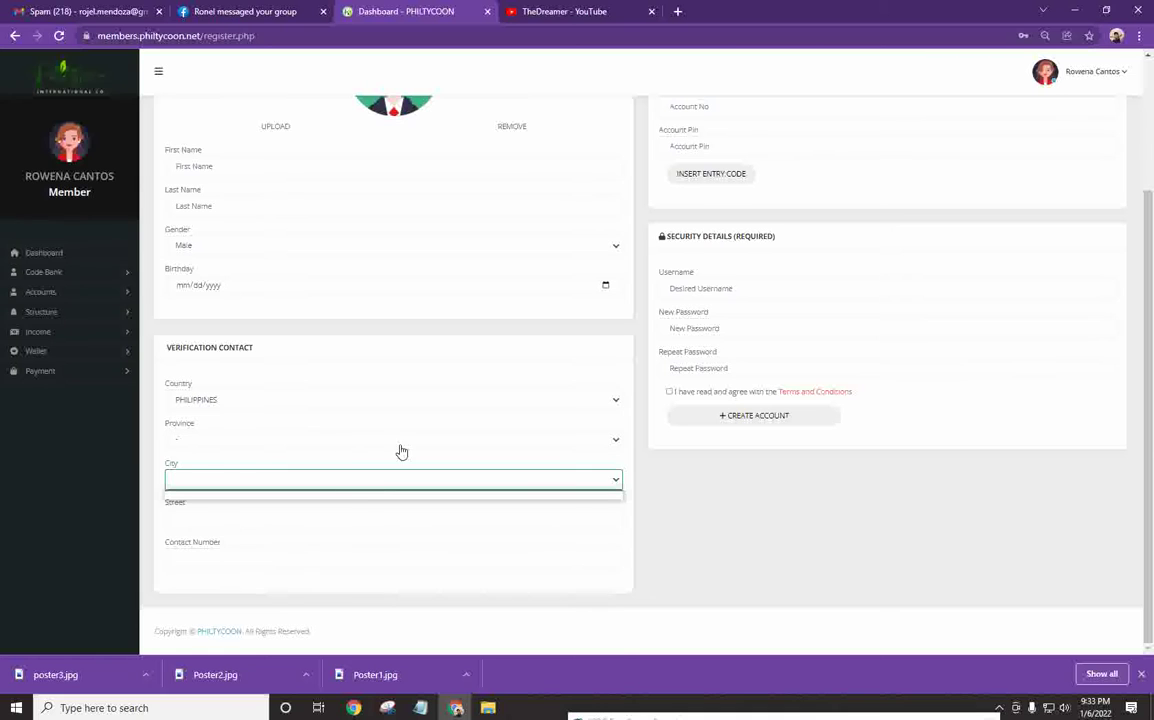
click(401, 446)
click(376, 577)
click(332, 482)
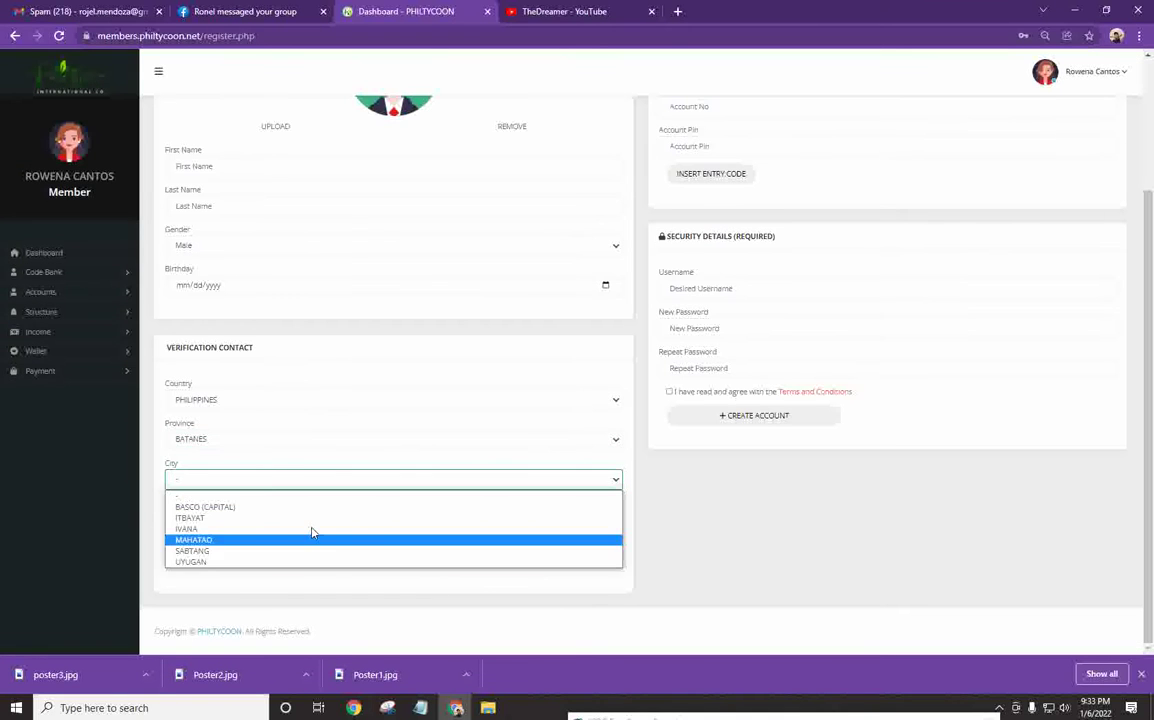
click(719, 525)
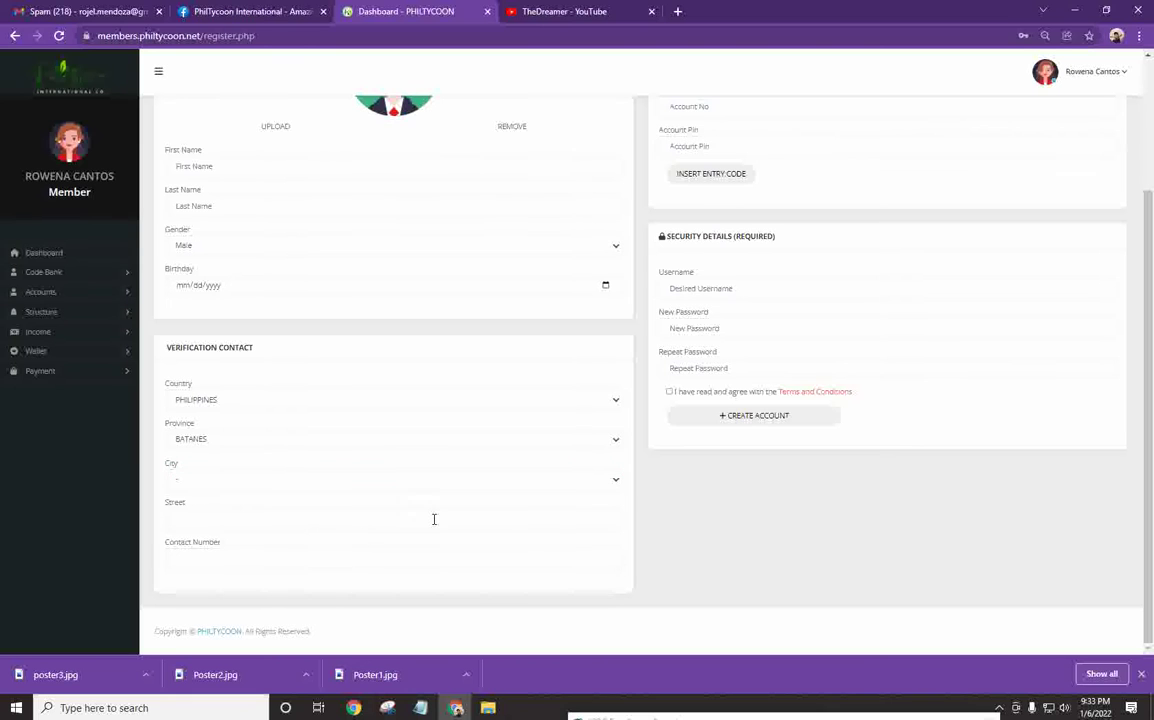
click(362, 521)
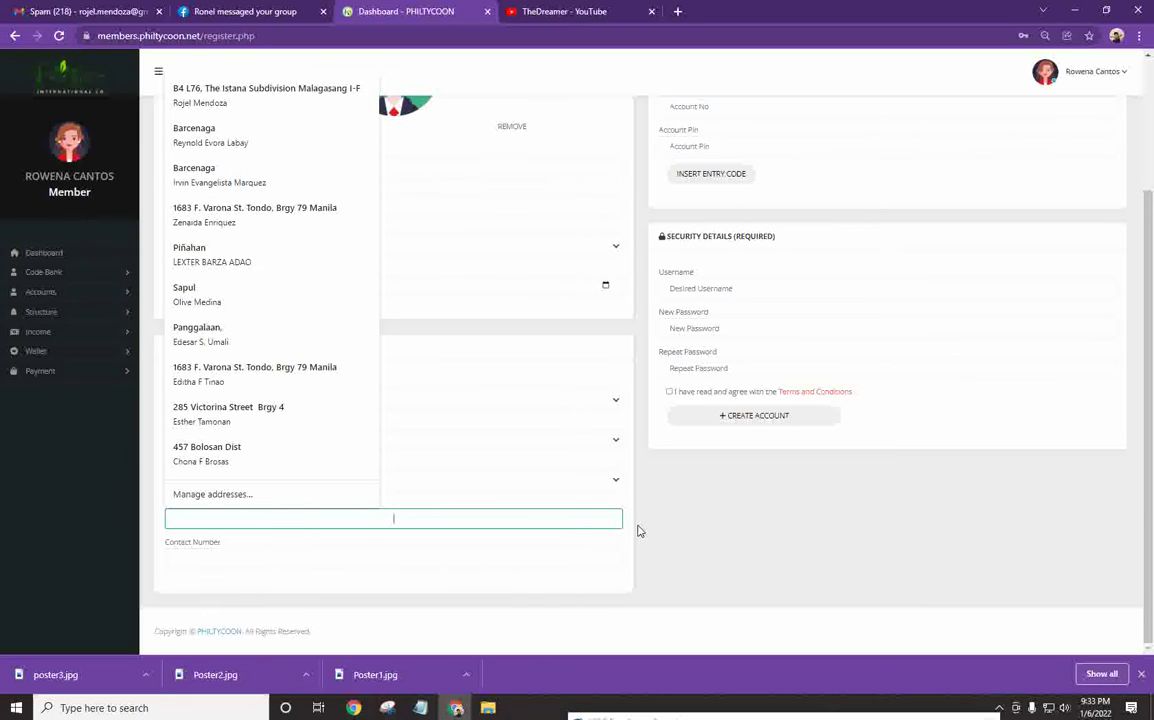
click(726, 550)
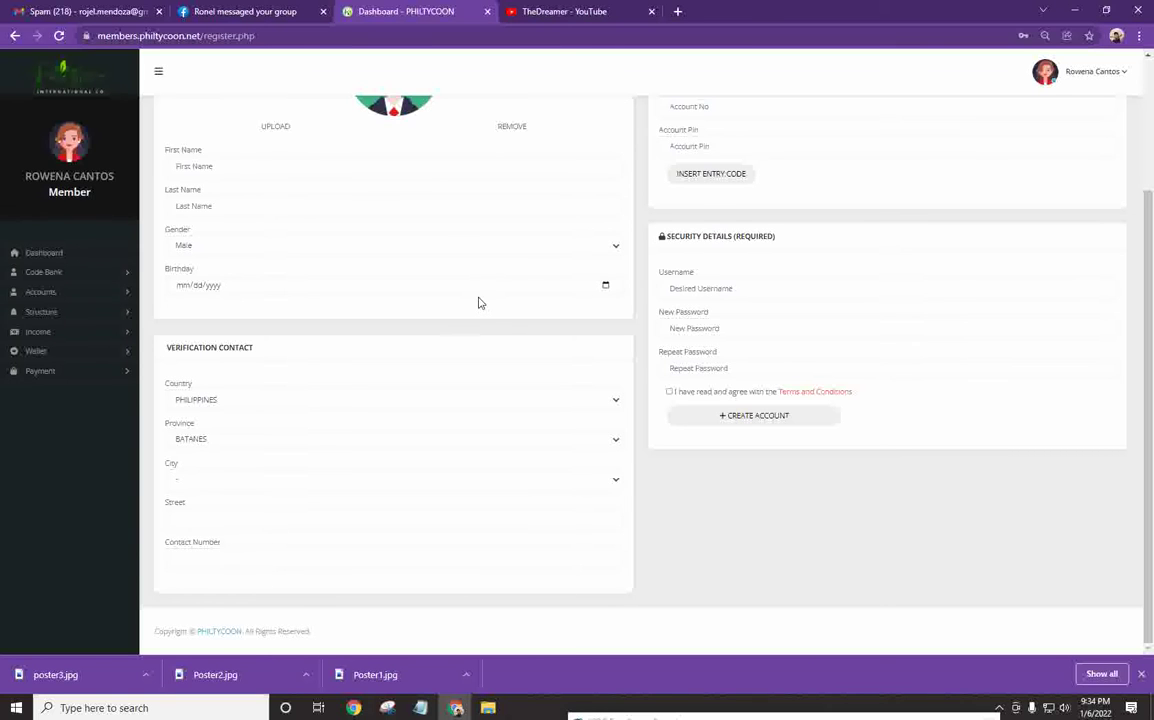
scroll(545, 318, up, 1)
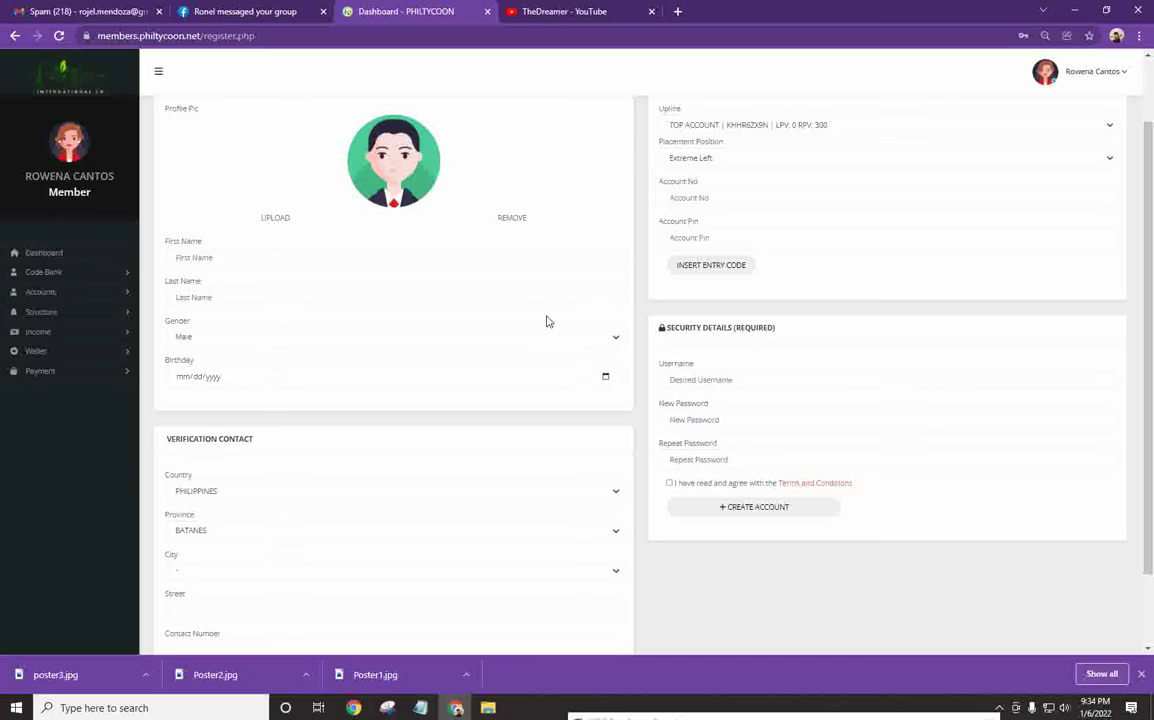
scroll(547, 321, down, 2)
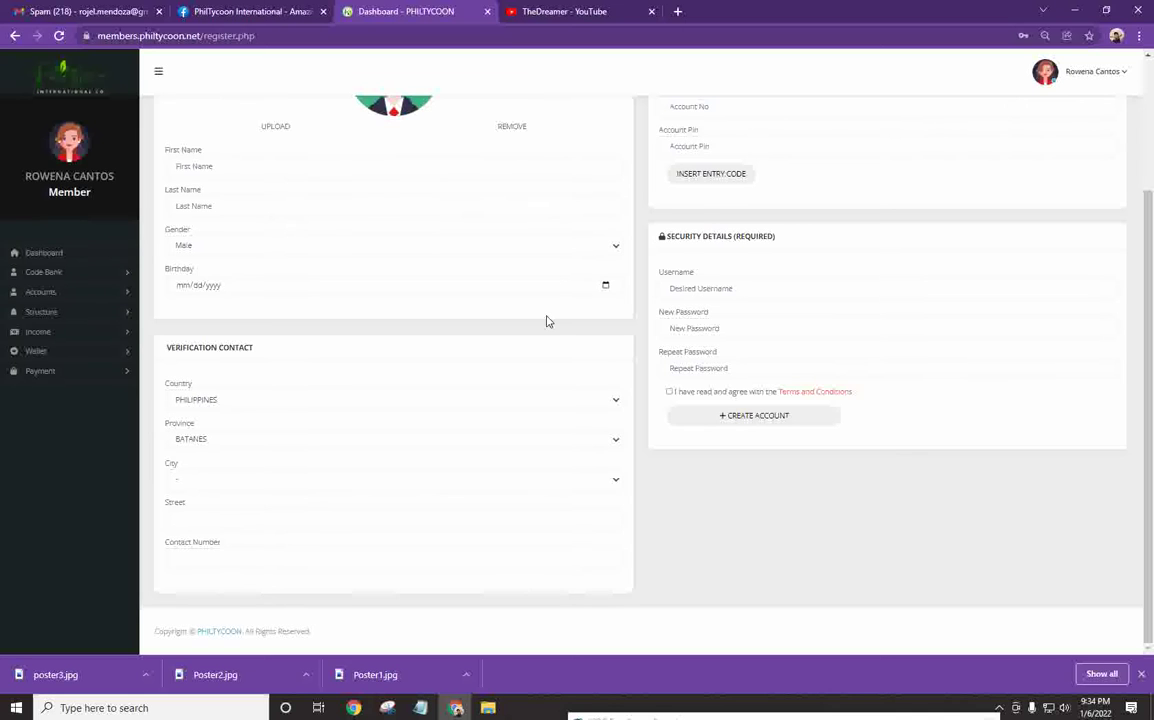
scroll(547, 321, up, 2)
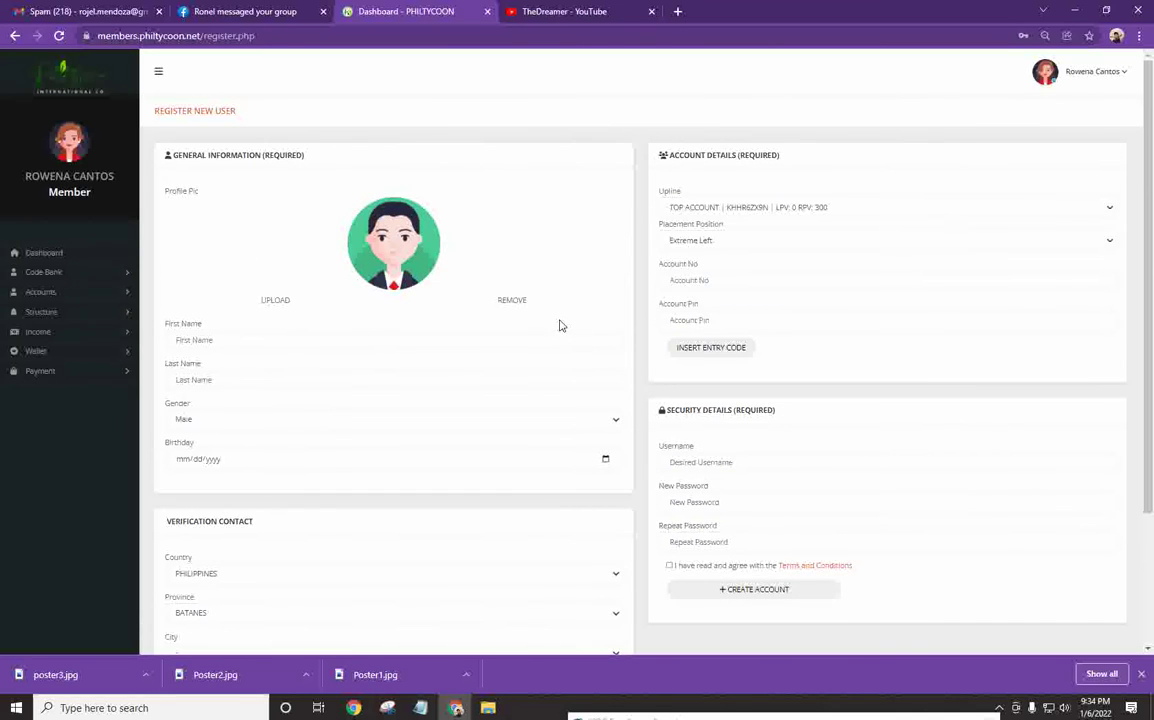
scroll(276, 371, down, 2)
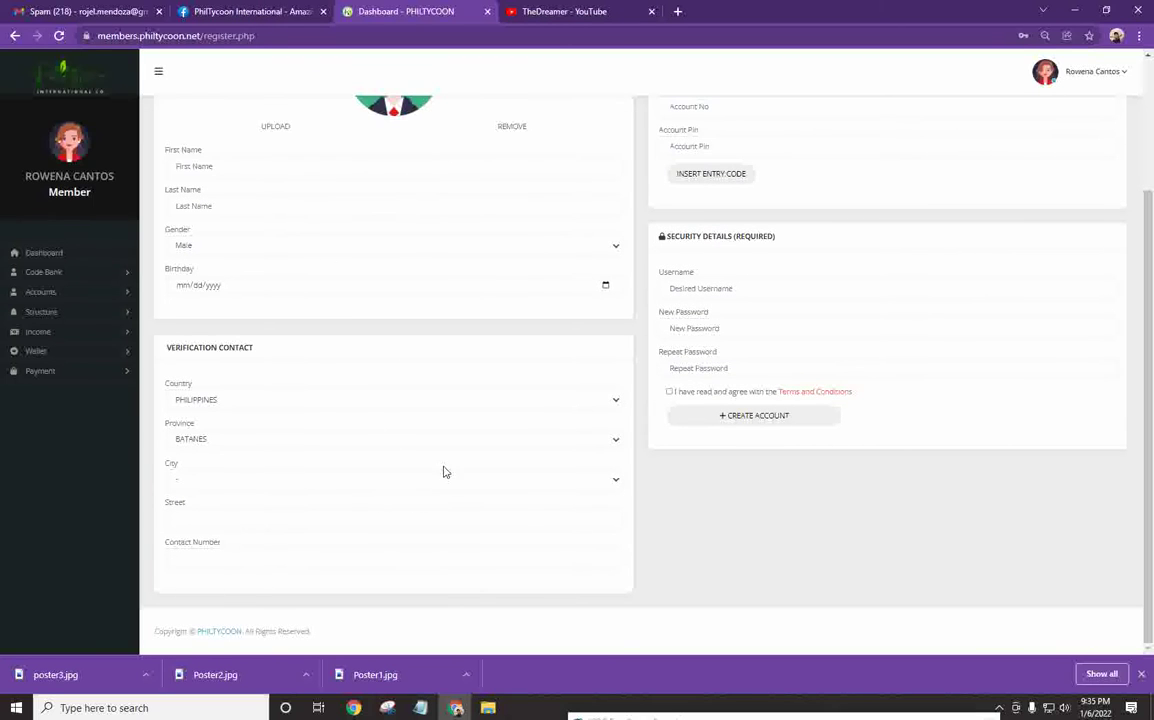
scroll(445, 471, up, 2)
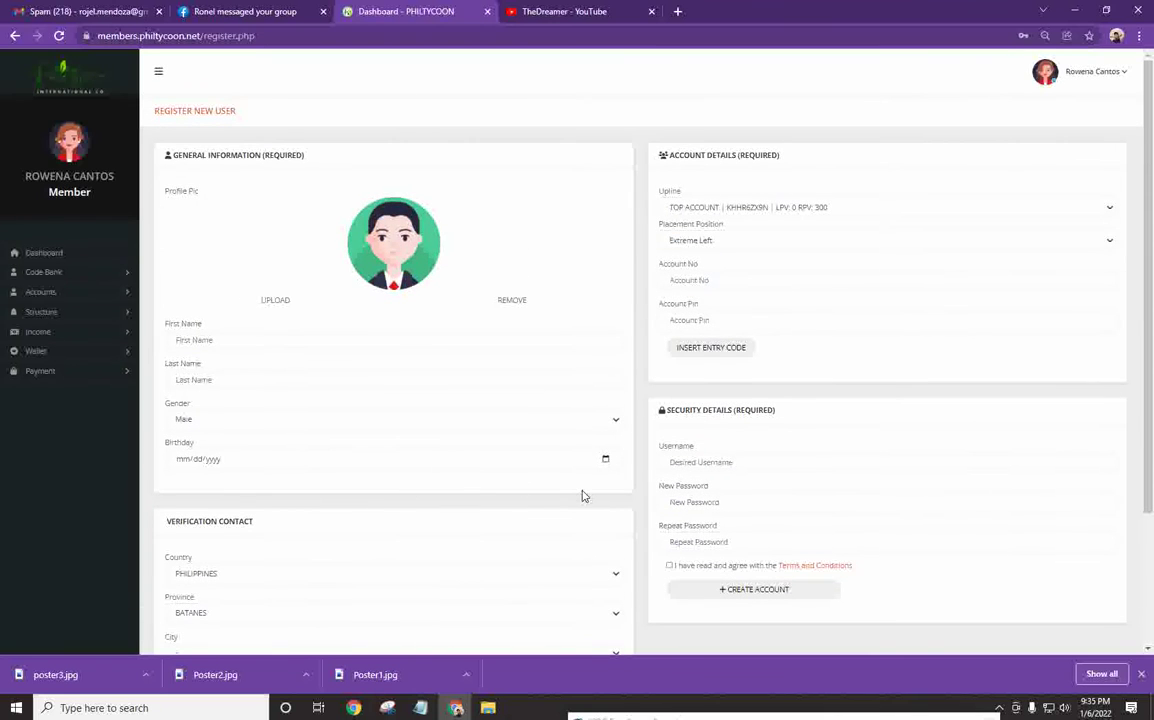
Leave the Username field blank so it shows the 'This field is required' warning.
click(713, 464)
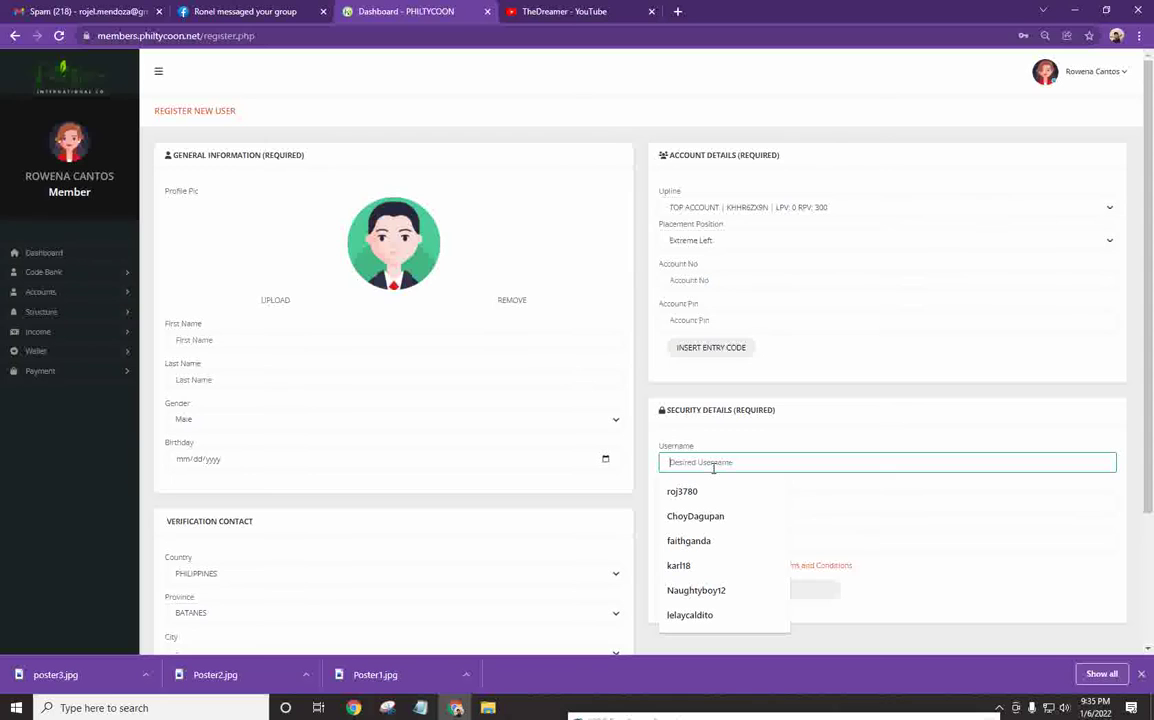
click(841, 426)
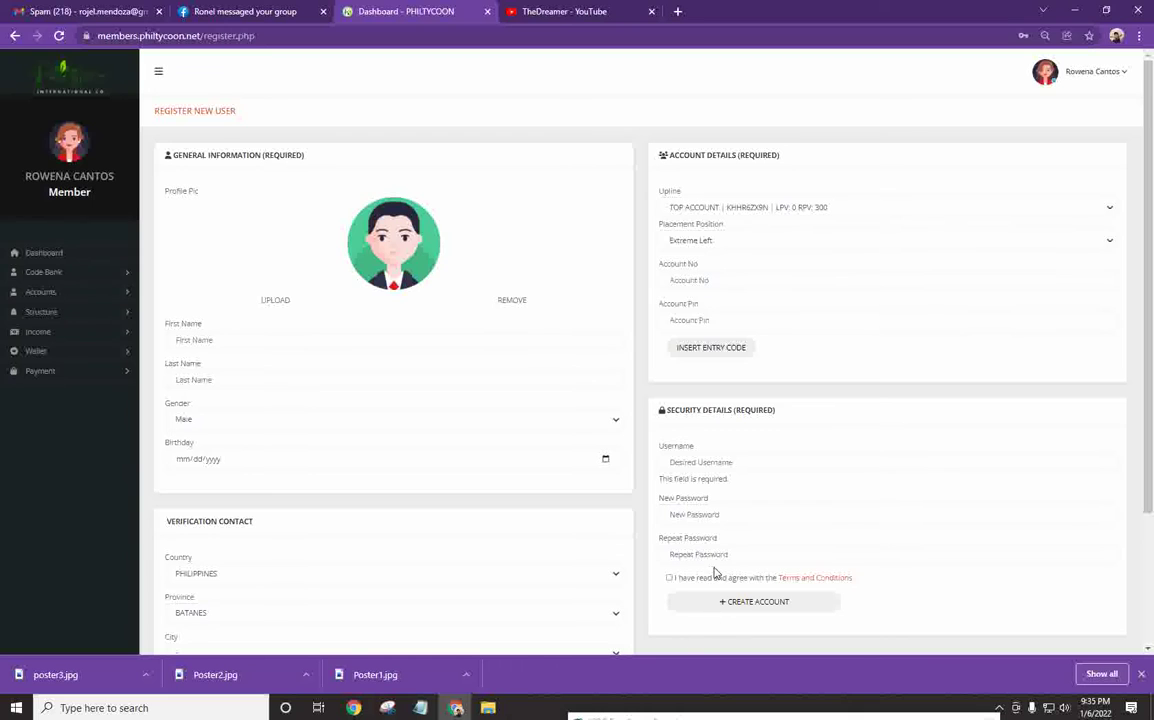
click(752, 212)
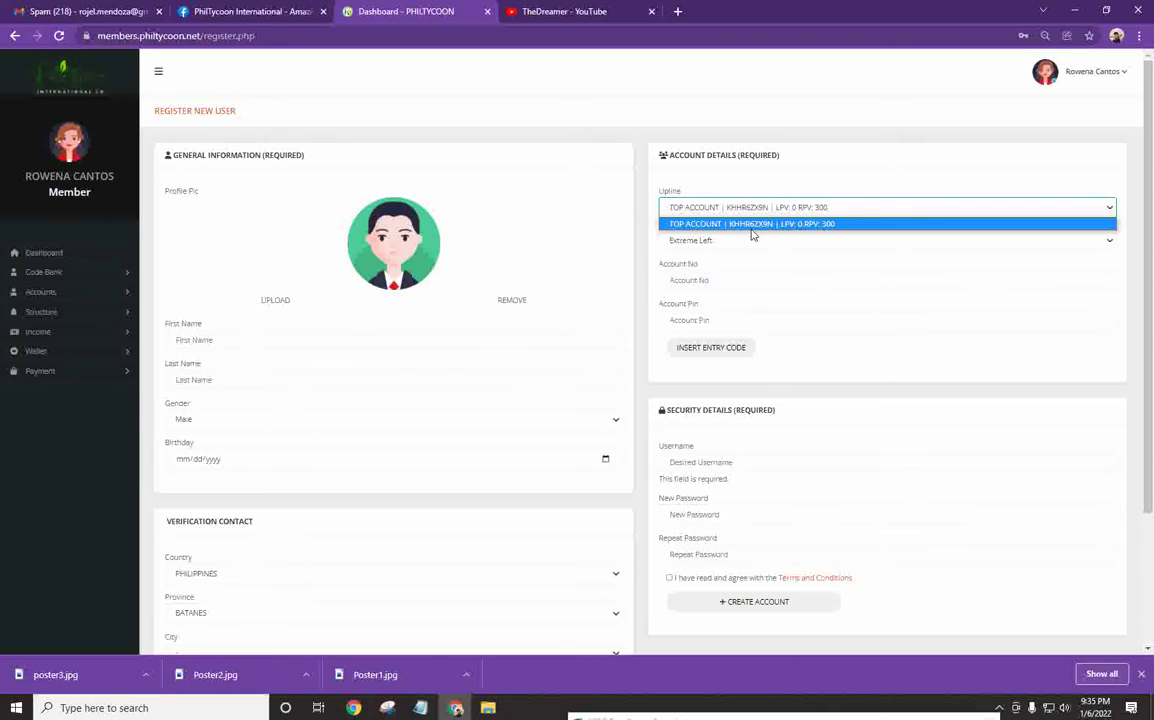
click(640, 200)
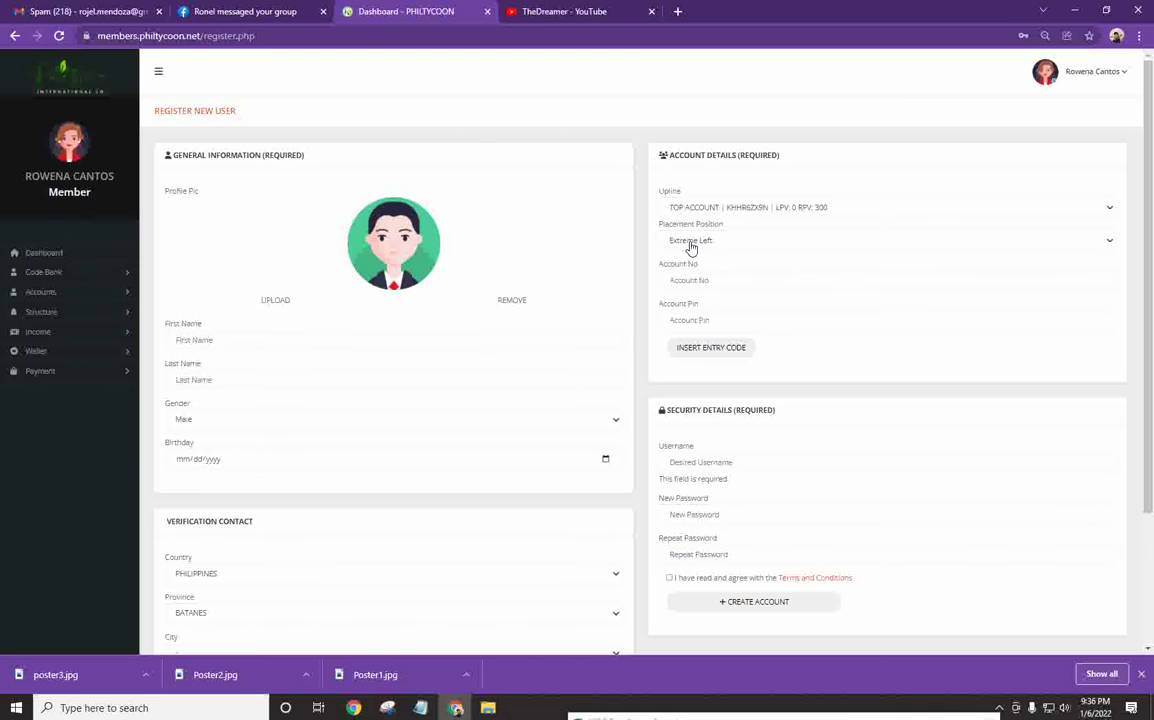
click(690, 245)
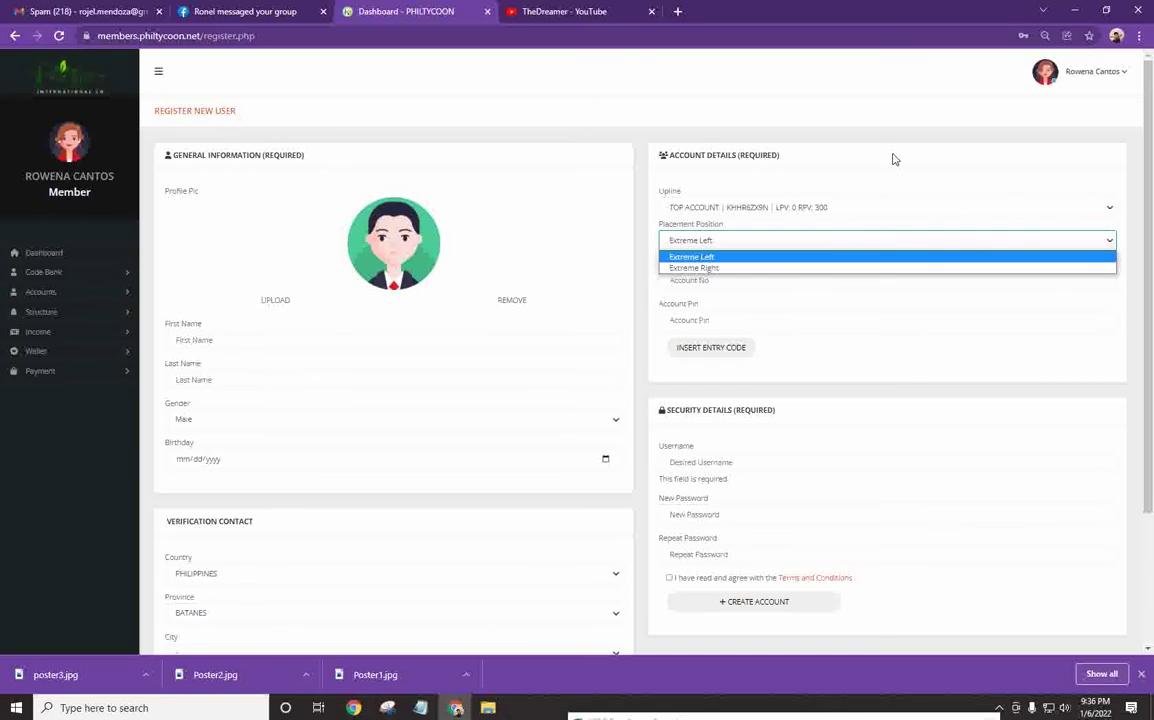
click(636, 337)
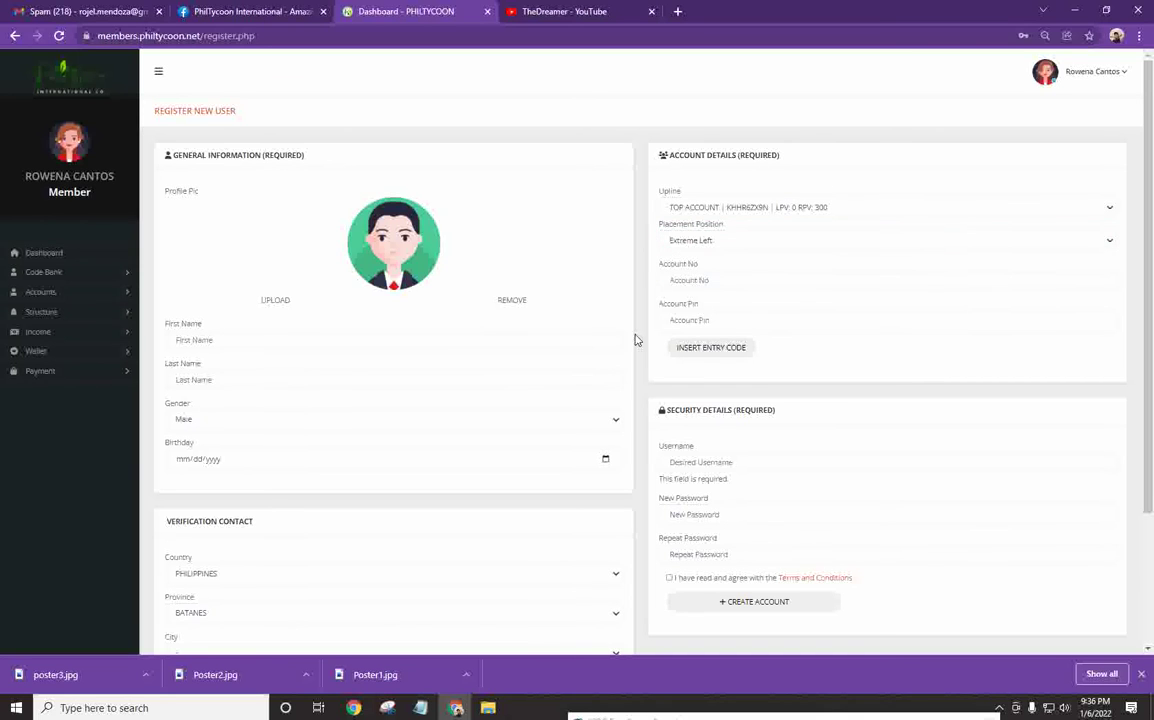
click(685, 355)
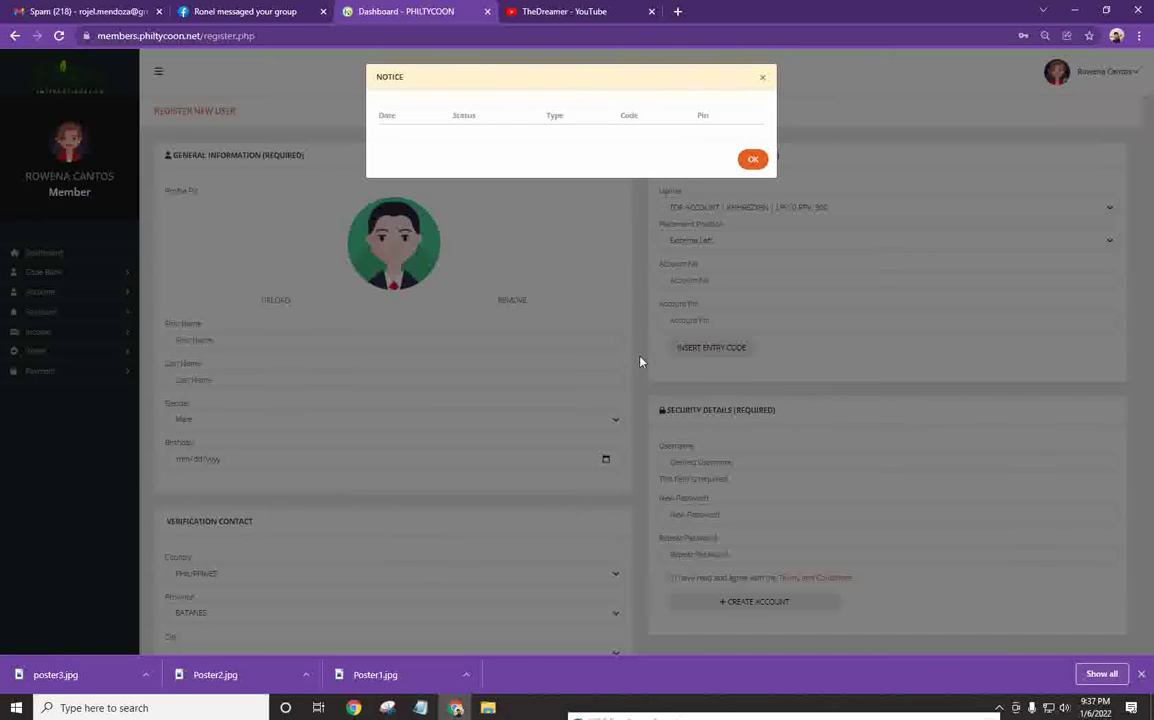
click(751, 157)
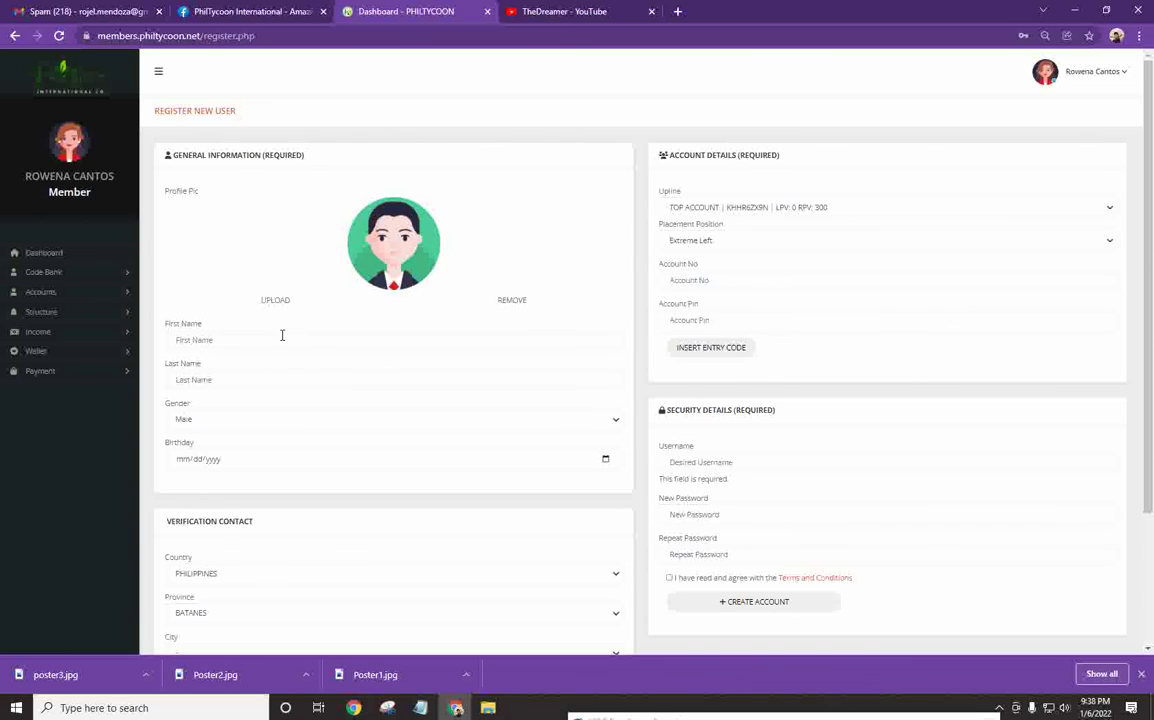
Open Code Bank > Entry Packages to show the Unused Entry Codes page.
click(50, 272)
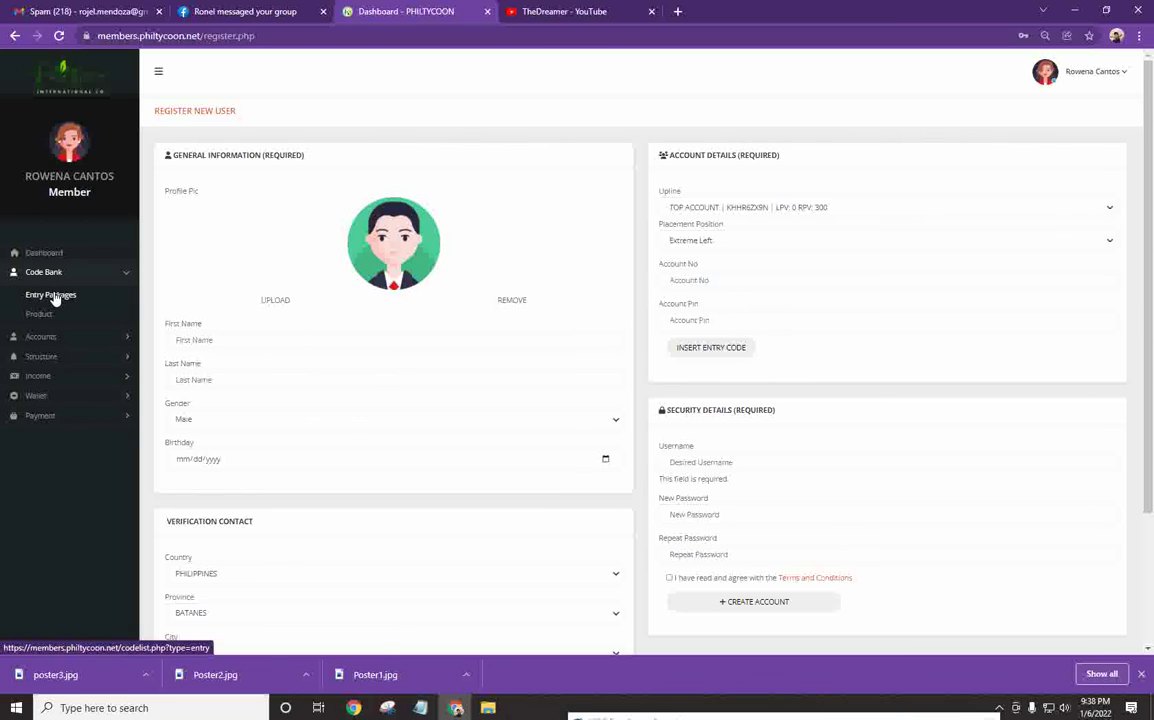
click(55, 296)
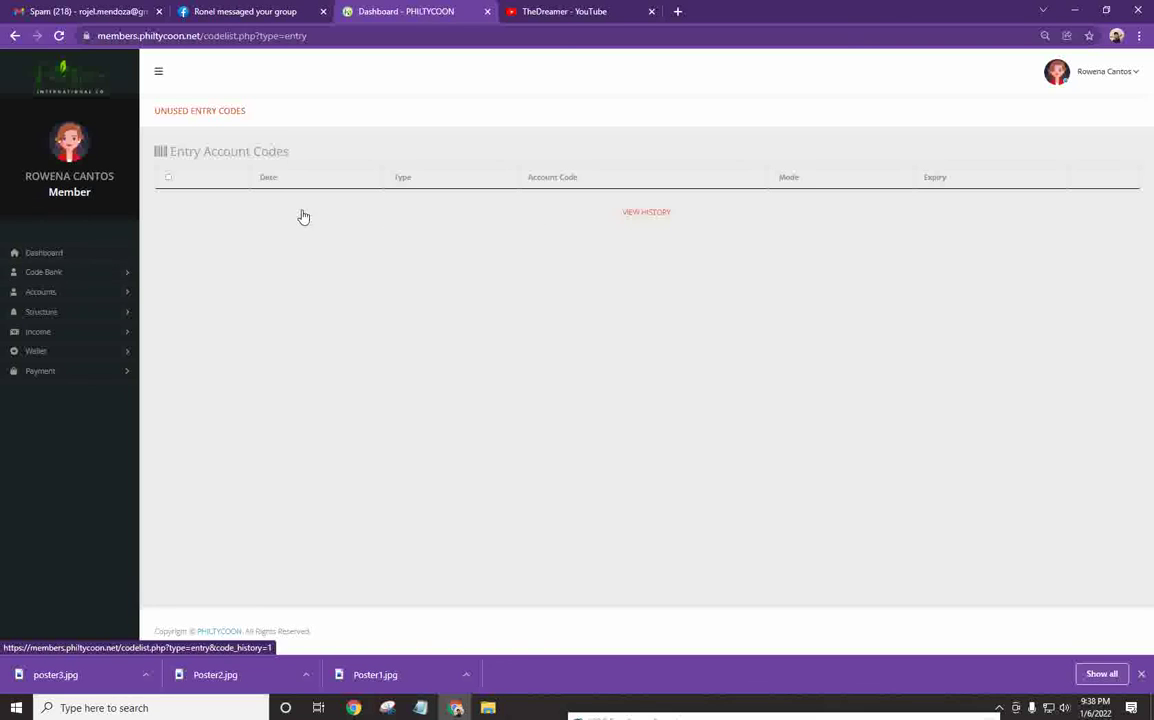
Show the entry-code history listing four used Starter Package 01 codes.
click(642, 216)
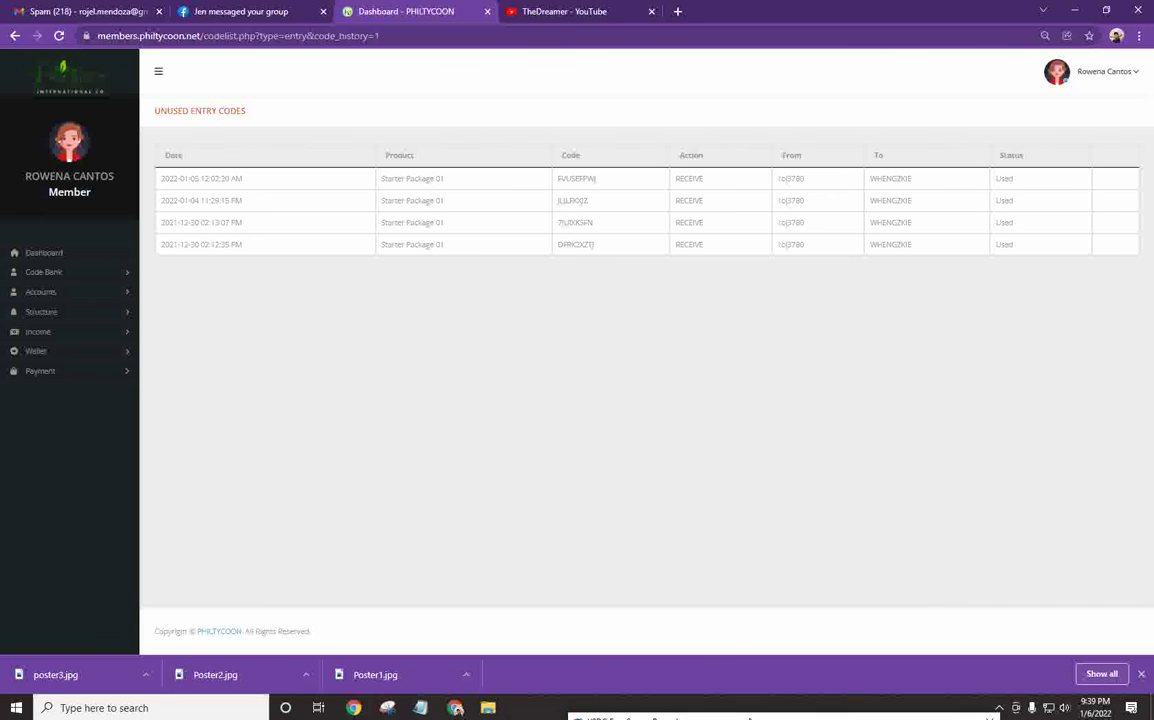
Bring the VSDC Free Screen Recorder window back up from the taskbar.
click(420, 708)
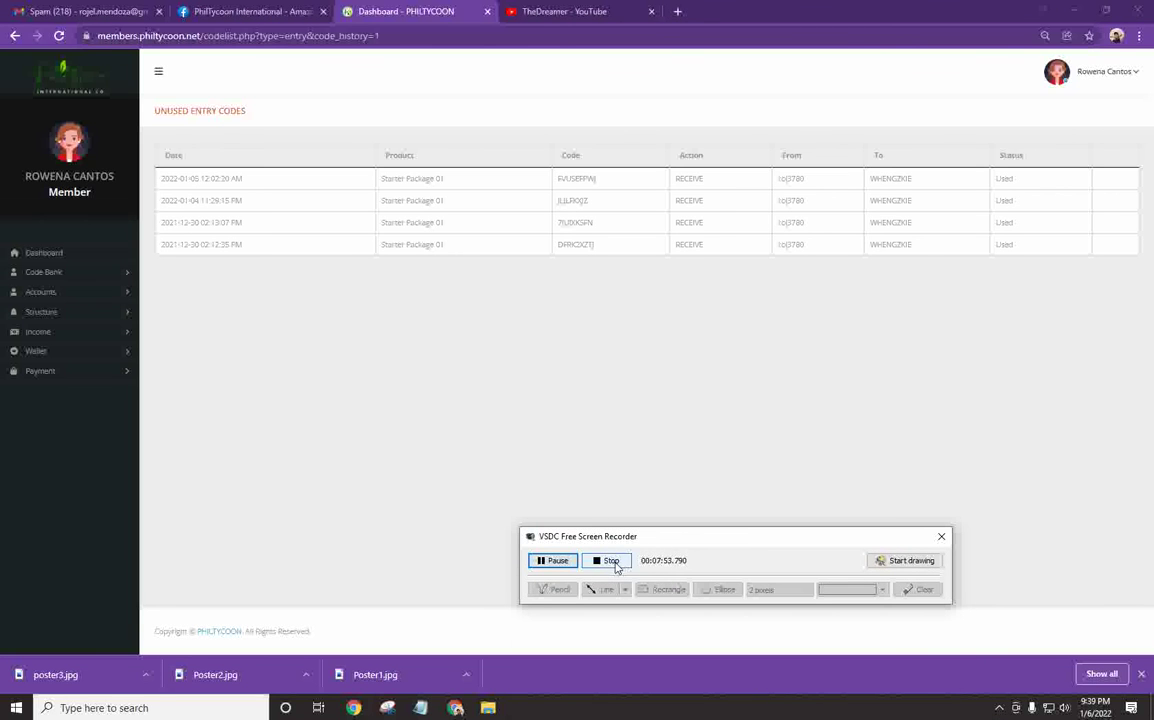